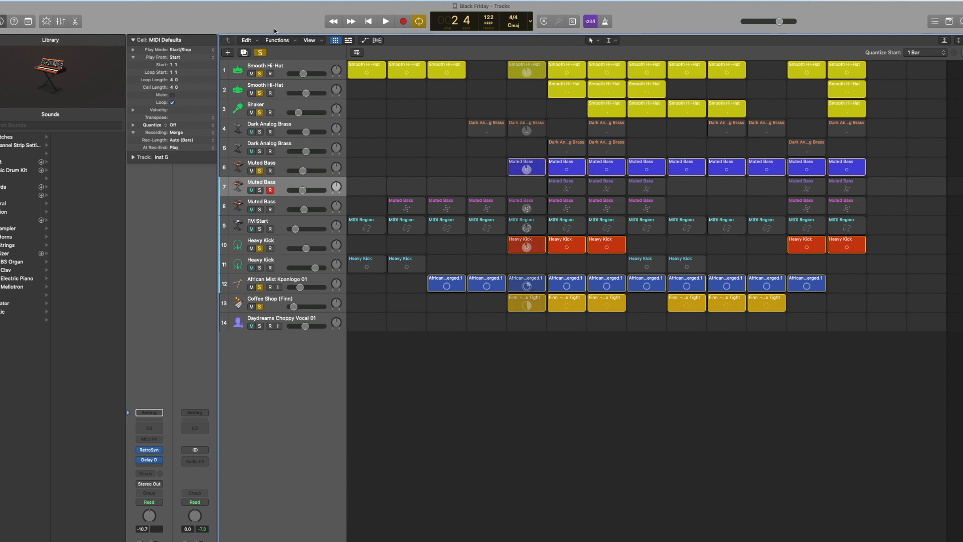
Show the Tracks area beside the Live Loops grid and record the playing loop cells into the timeline up to bar 5
{"action": "left_click", "coordinate": [349, 40]}
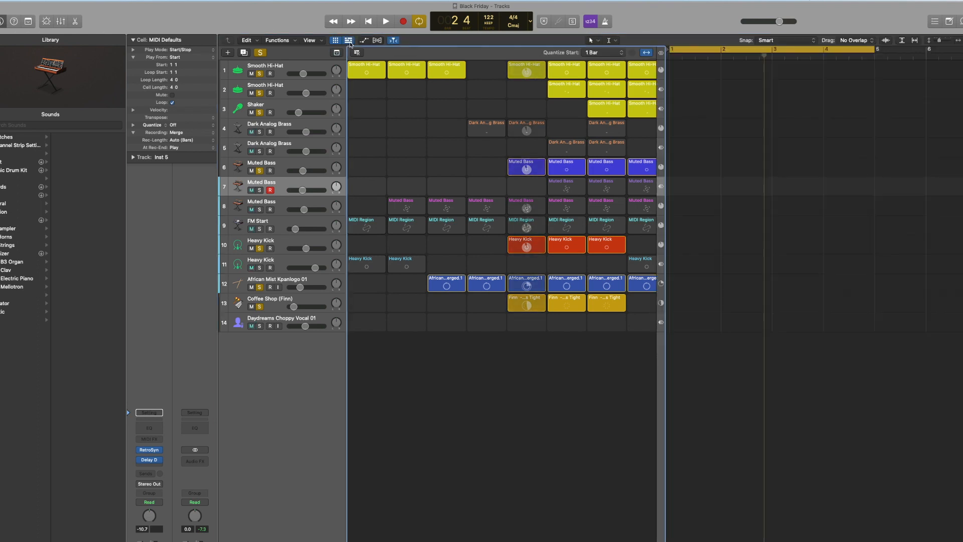
{"action": "key", "text": "space"}
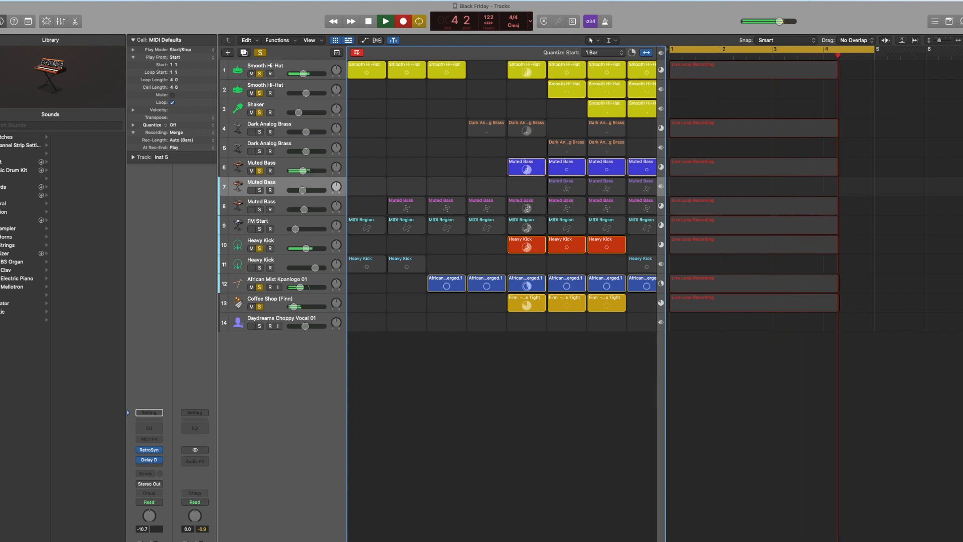
{"action": "key", "text": "space"}
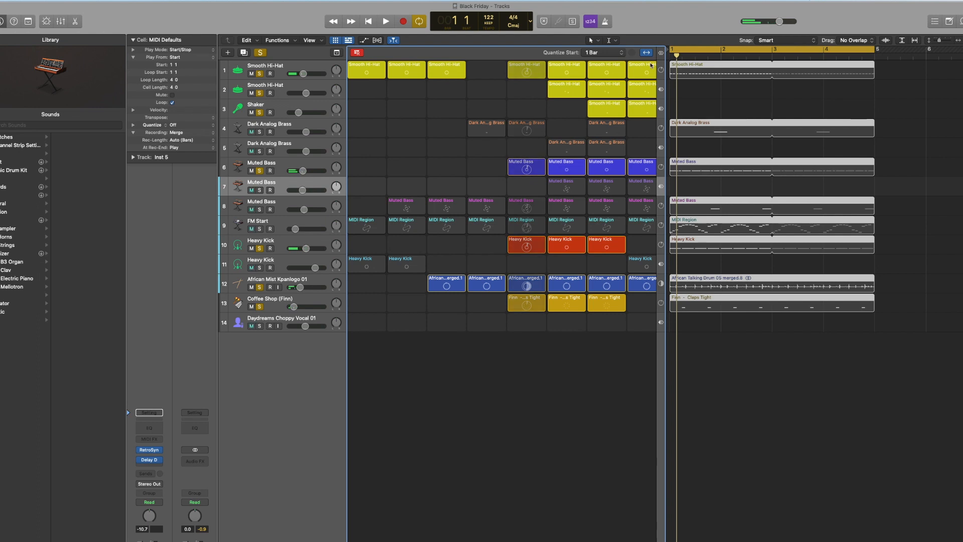
Switch all tracks from Live Loops to timeline playback with the grid hidden, and clear all solos
{"action": "left_click", "coordinate": [662, 53]}
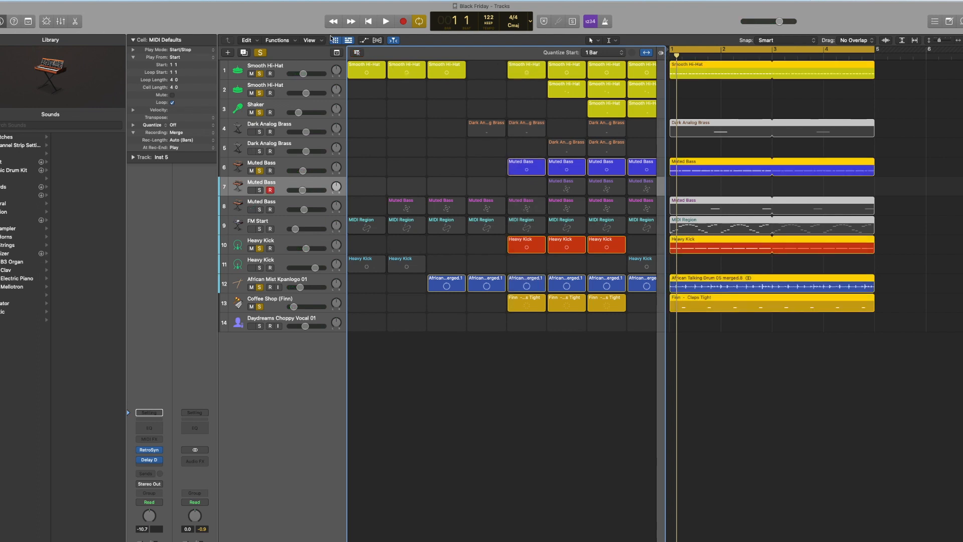
{"action": "left_click", "coordinate": [335, 39]}
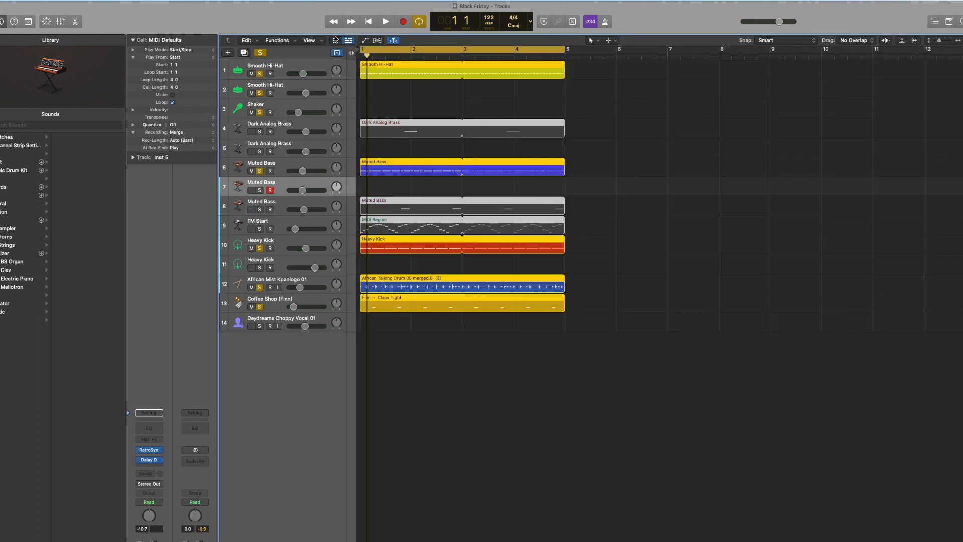
{"action": "left_click", "coordinate": [260, 52]}
{"action": "key", "text": "space"}
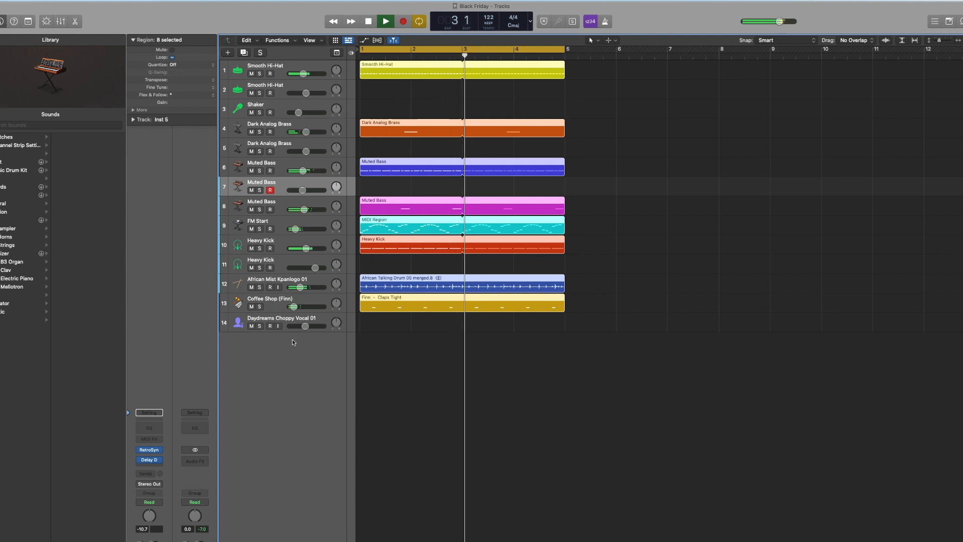
{"action": "key", "text": "space"}
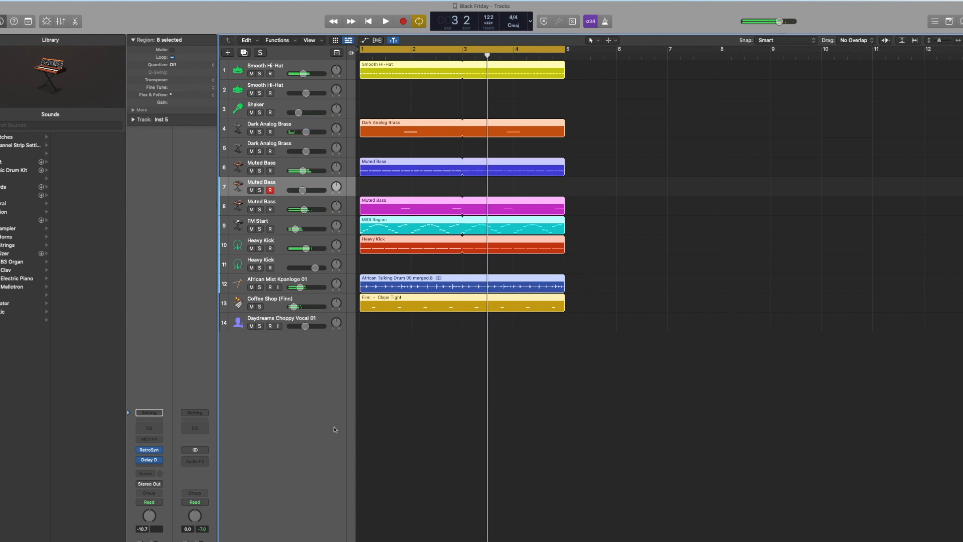
Mute the FM Start track and the Muted Bass on track 8 while auditioning the arrangement
{"action": "left_click", "coordinate": [289, 224]}
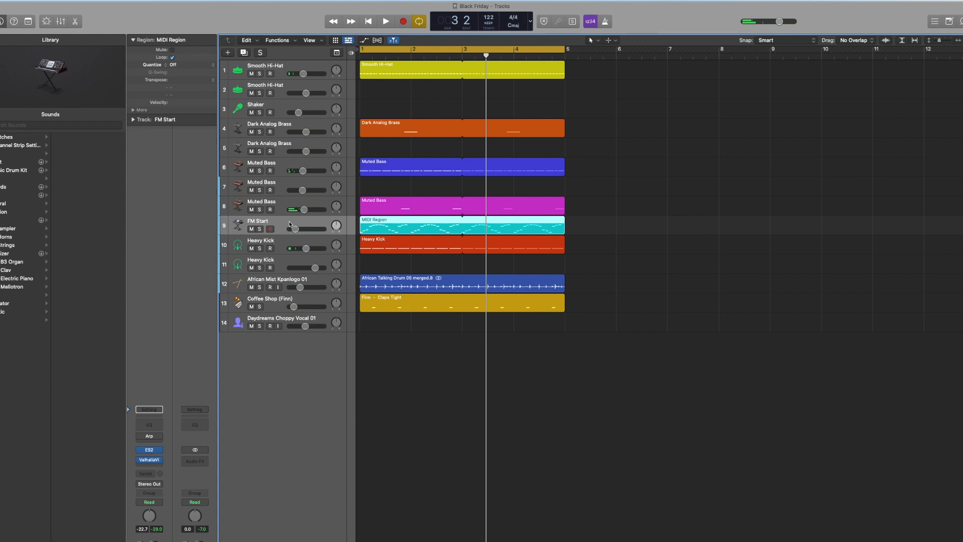
{"action": "key", "text": "ctrl+m"}
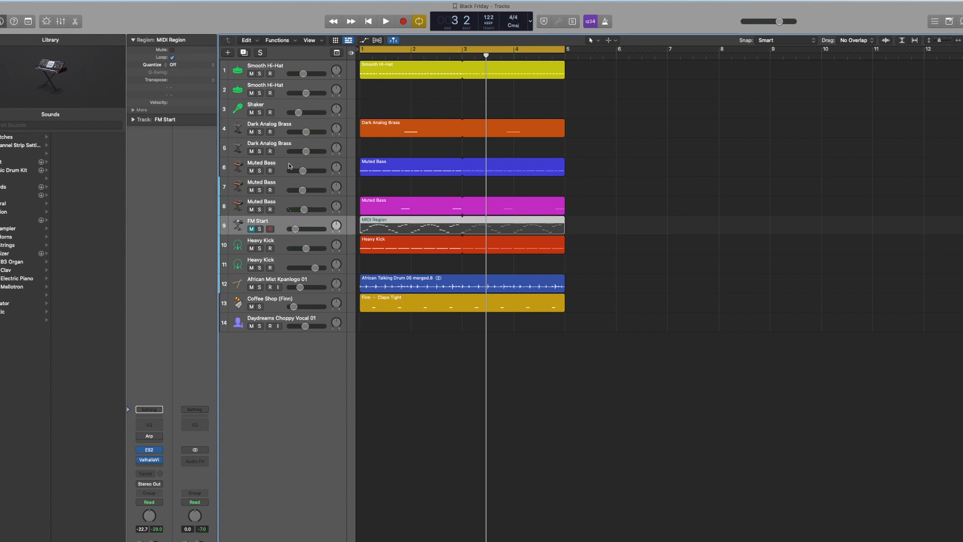
{"action": "key", "text": "space"}
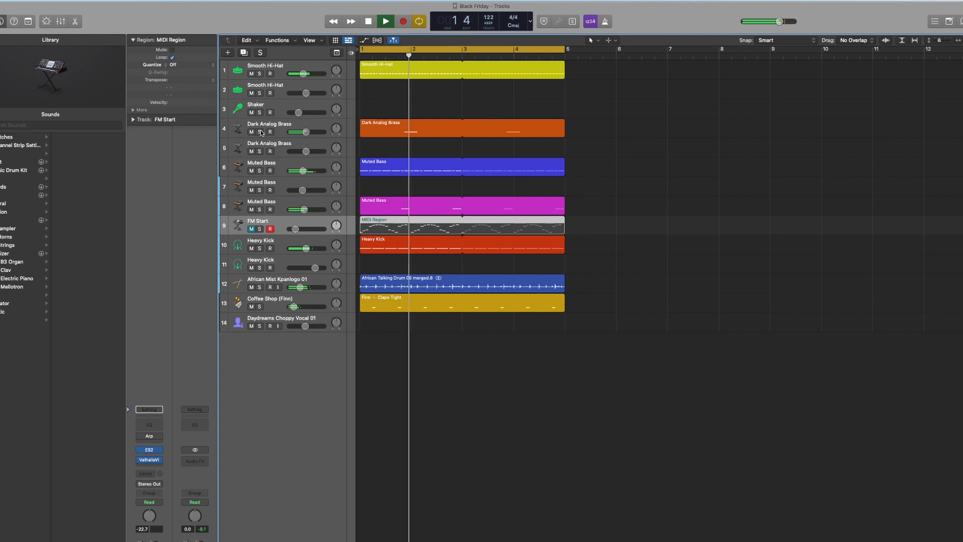
{"action": "key", "text": "space"}
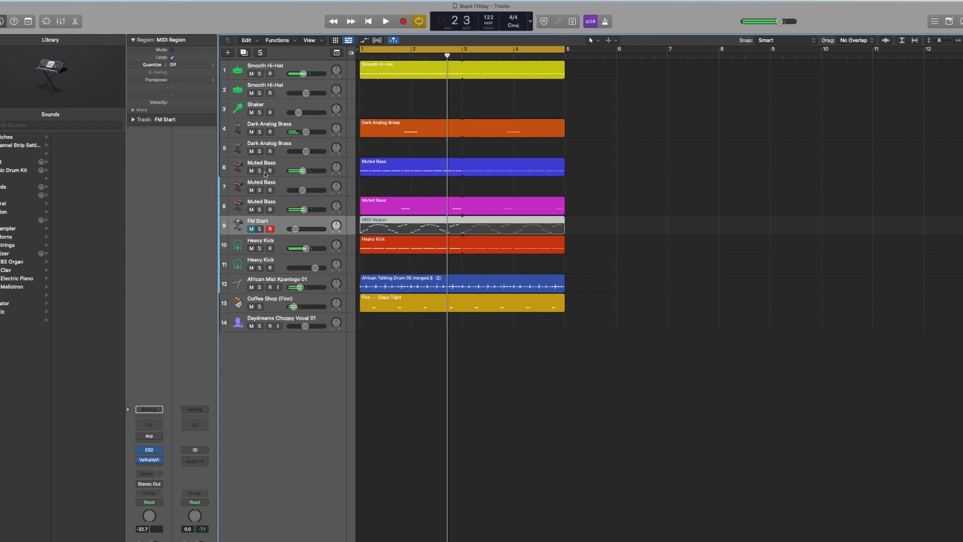
{"action": "left_click", "coordinate": [253, 210]}
{"action": "key", "text": "space"}
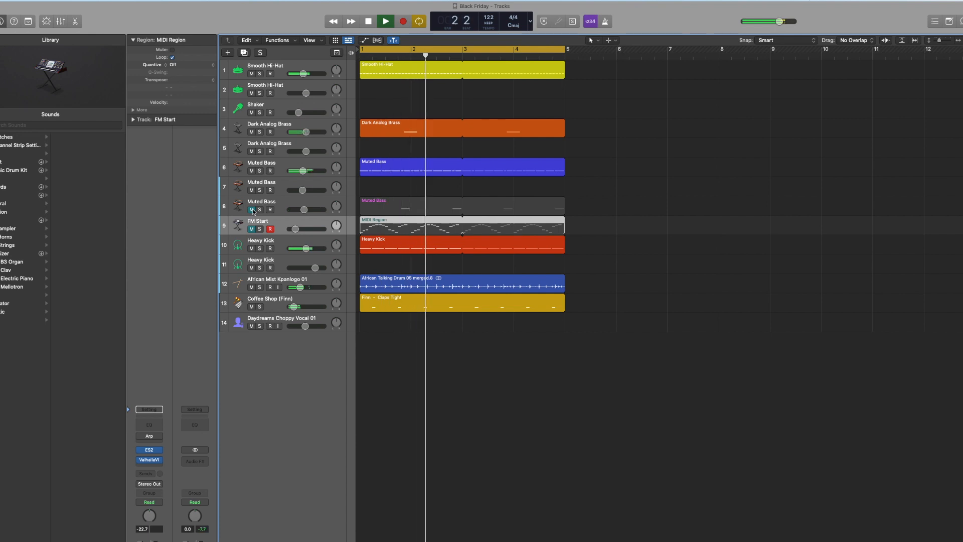
{"action": "key", "text": "space"}
Mute the Dark Analog Brass on track 4 and audition the remaining tracks
{"action": "left_click", "coordinate": [260, 131]}
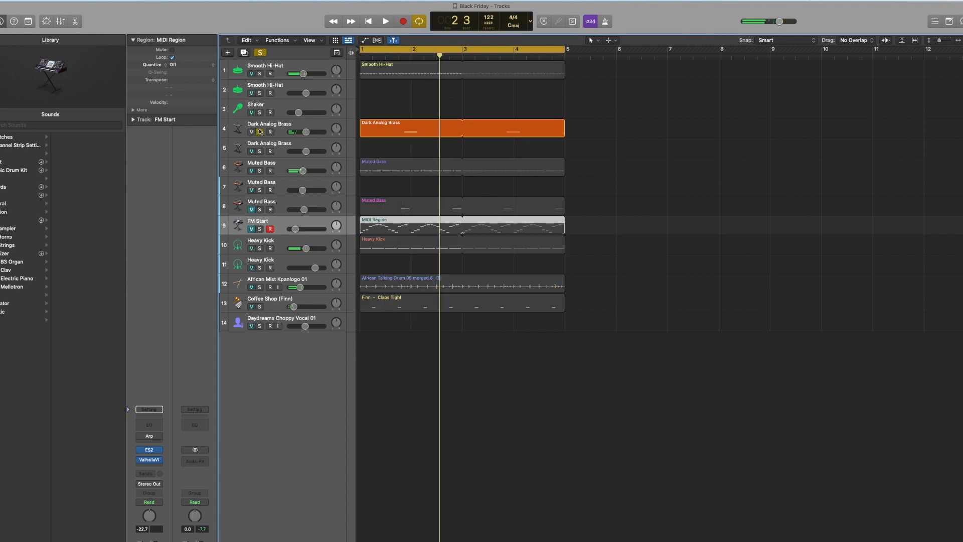
{"action": "left_click", "coordinate": [260, 132]}
{"action": "left_click", "coordinate": [252, 132]}
{"action": "key", "text": "space"}
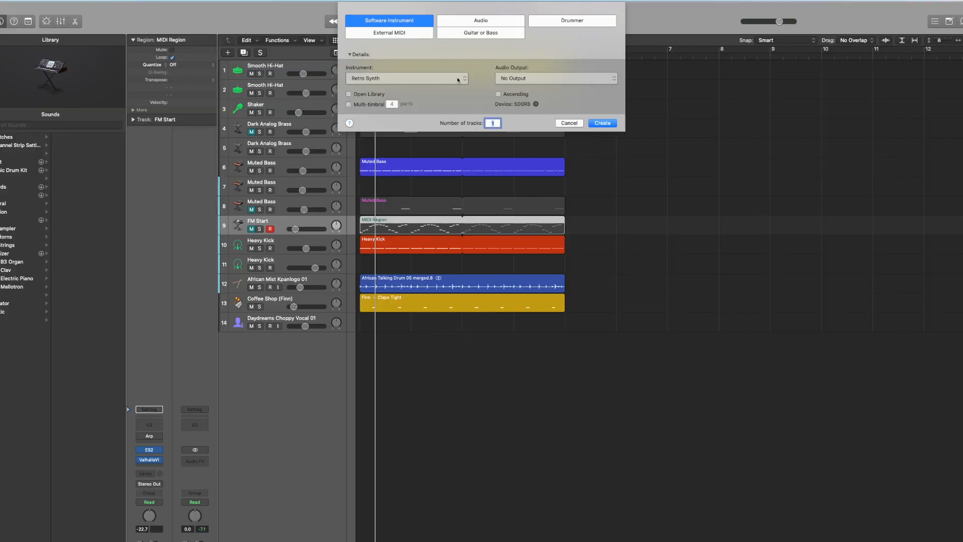
Create one software instrument track with Alchemy, name it Lead and route its output to Stereo Out
{"action": "left_click", "coordinate": [457, 78]}
{"action": "left_click", "coordinate": [476, 112]}
{"action": "left_click", "coordinate": [605, 125]}
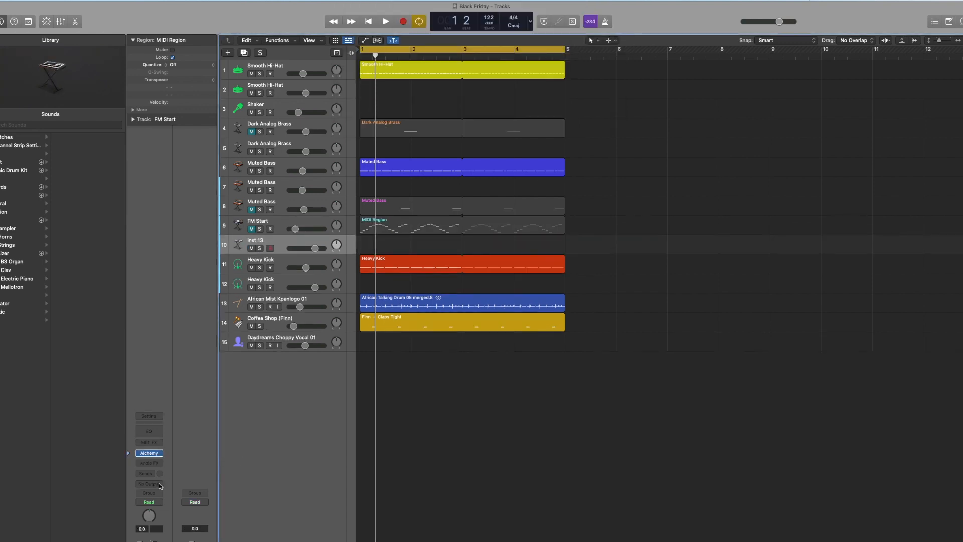
{"action": "left_click", "coordinate": [160, 485]}
{"action": "mouse_move", "coordinate": [150, 491]}
{"action": "left_click", "coordinate": [203, 490]}
Place the blue Muted Bass region from track 6 on the Lead track and open it in the Piano Roll
{"action": "right_click", "coordinate": [377, 243]}
{"action": "left_click", "coordinate": [426, 189]}
{"action": "left_click", "coordinate": [369, 164]}
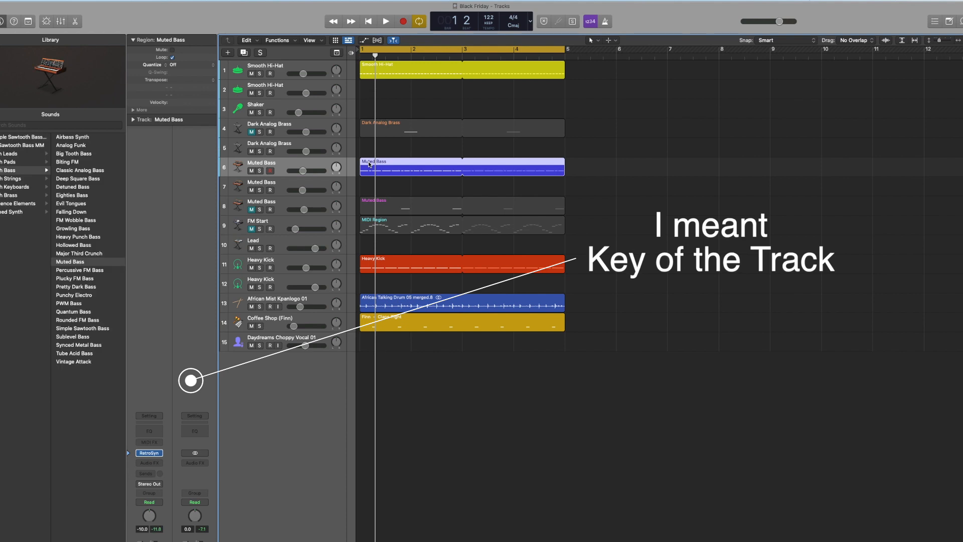
{"action": "left_click_drag", "start_coordinate": [370, 163], "coordinate": [368, 242]}
{"action": "double_click", "coordinate": [368, 242]}
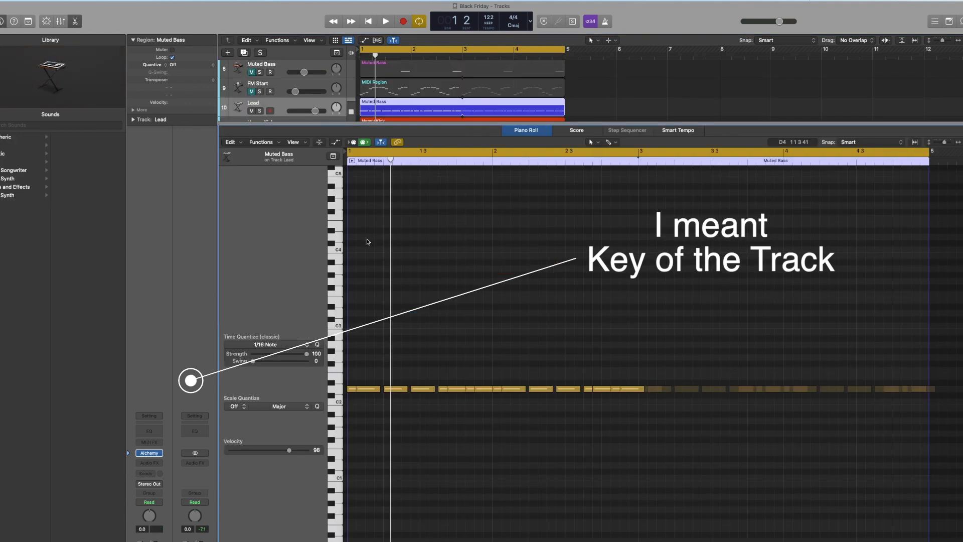
Delete all notes in the Lead region except the first, and extend that note to bar 3
{"action": "left_click_drag", "start_coordinate": [374, 363], "coordinate": [955, 402]}
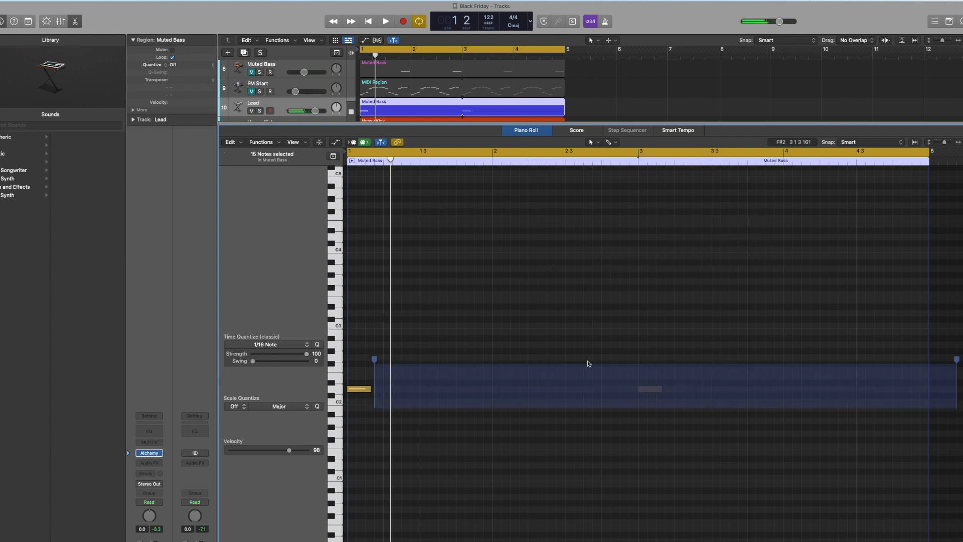
{"action": "left_click", "coordinate": [422, 407]}
{"action": "left_click_drag", "start_coordinate": [371, 389], "coordinate": [637, 410]}
Insert a Chord Trigger on the Lead track in Multi mode and shift its trigger keys to start at C2
{"action": "key", "text": "super+Tab"}
{"action": "key", "text": "super+Tab"}
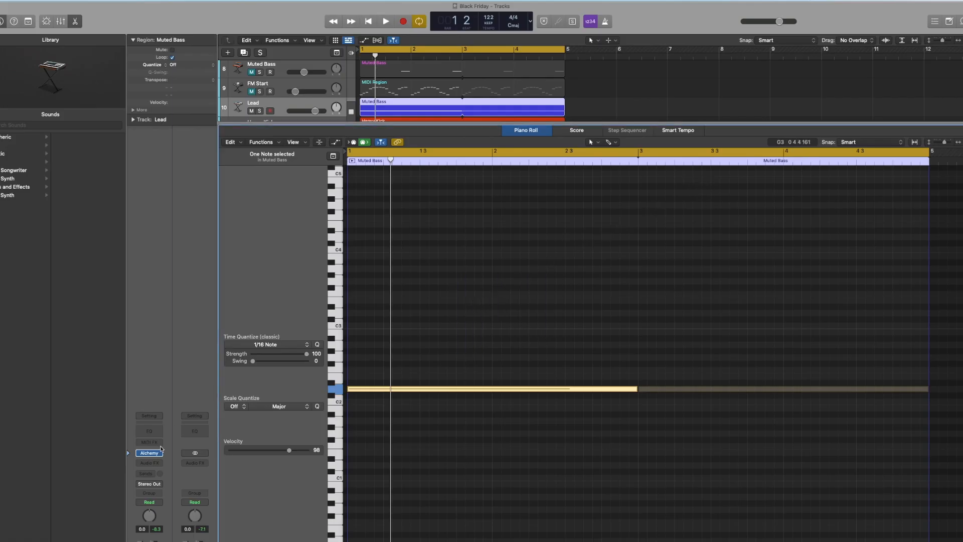
{"action": "left_click", "coordinate": [153, 442]}
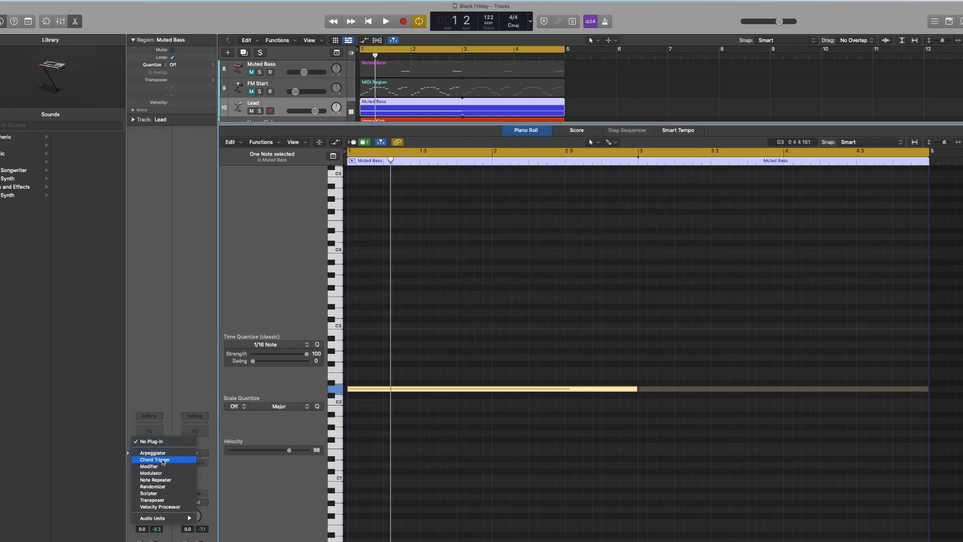
{"action": "left_click", "coordinate": [163, 460]}
{"action": "left_click", "coordinate": [332, 161]}
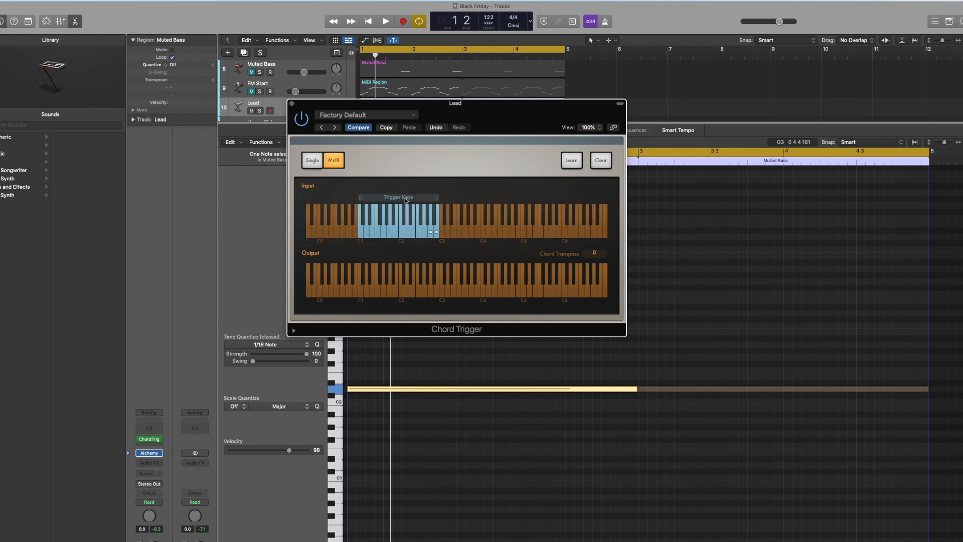
{"action": "left_click_drag", "start_coordinate": [407, 200], "coordinate": [447, 219]}
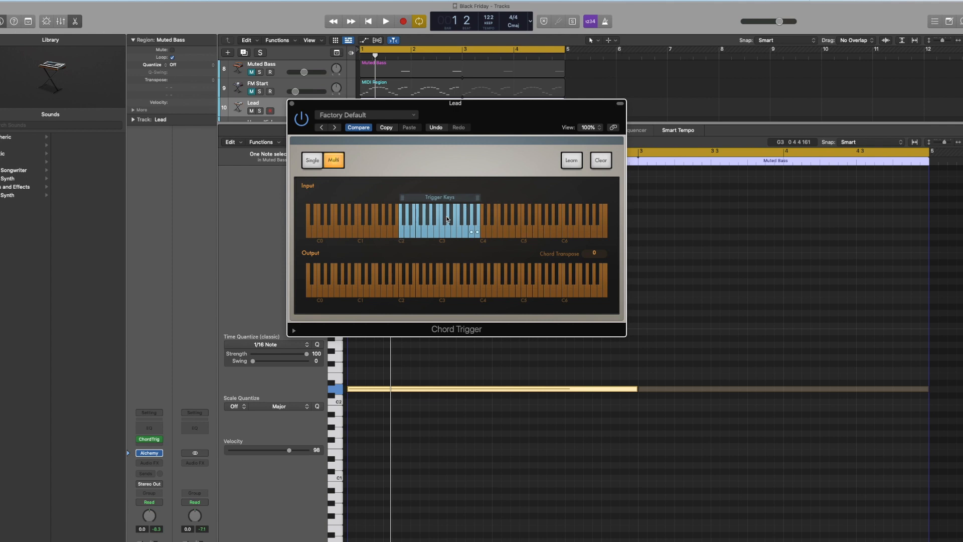
Start learning a chord on trigger key D3 with output notes D3 and F3, checking the D minor scale in the browser
{"action": "left_click", "coordinate": [571, 162]}
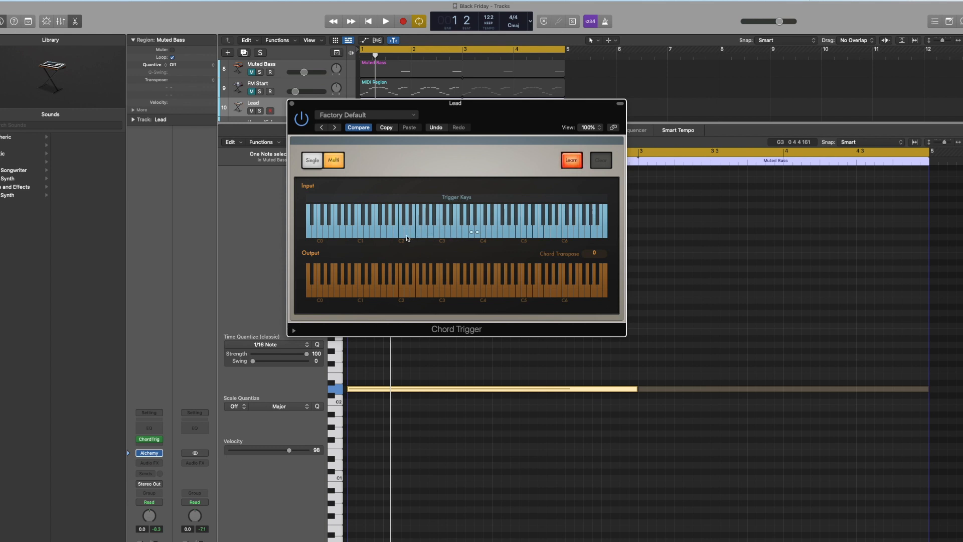
{"action": "left_click", "coordinate": [447, 236]}
{"action": "left_click", "coordinate": [448, 293]}
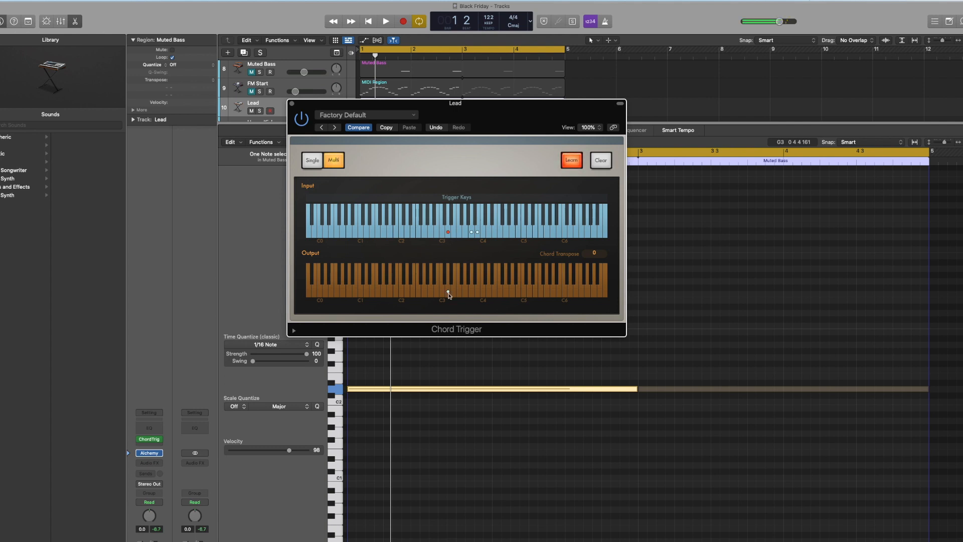
{"action": "key", "text": "super+Tab"}
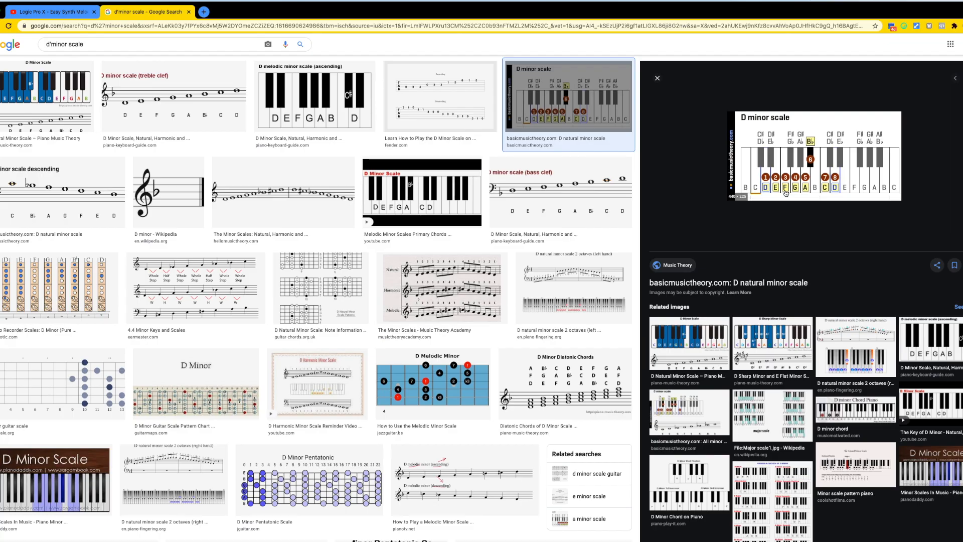
{"action": "key", "text": "super+Tab"}
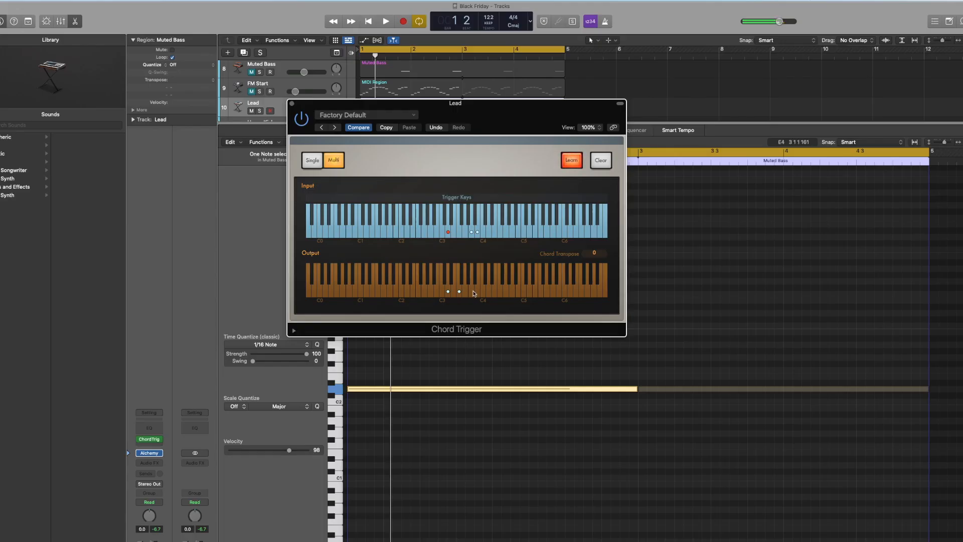
{"action": "key", "text": "super+Tab"}
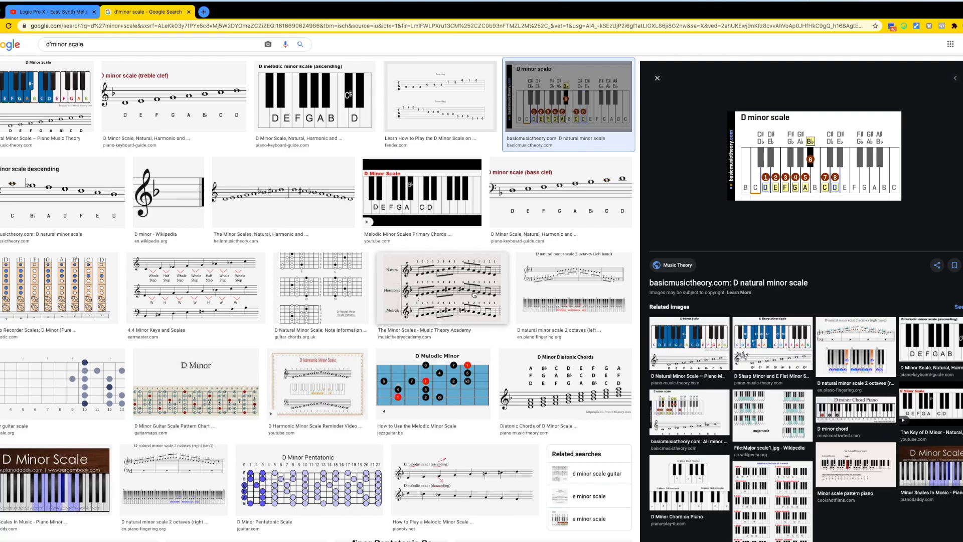
{"action": "key", "text": "super+Tab"}
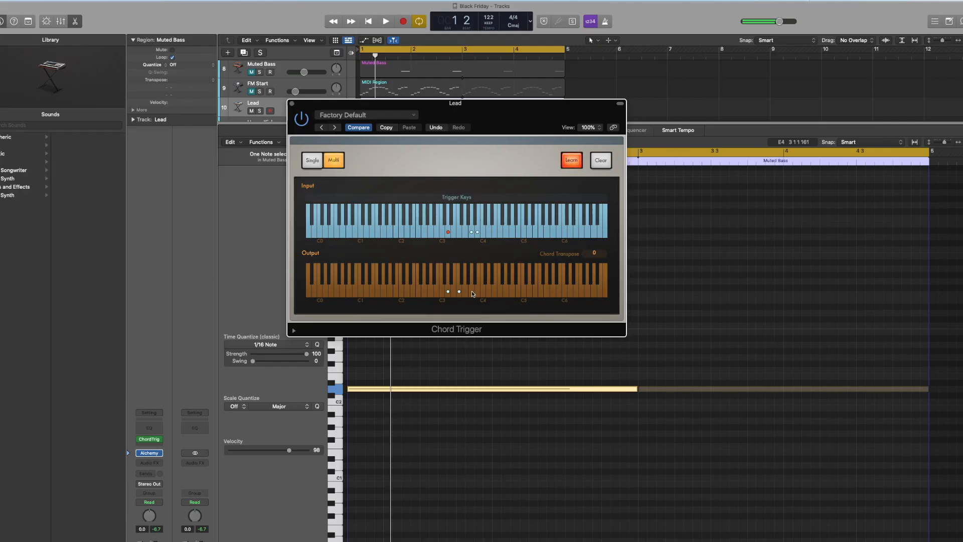
Add Bb3, A4, D2 and Bb2 to the chord's output notes in Chord Trigger
{"action": "left_click", "coordinate": [475, 279]}
{"action": "left_click", "coordinate": [512, 292]}
{"action": "left_click", "coordinate": [407, 291]}
{"action": "left_click", "coordinate": [434, 278]}
Load Alchemy's 70s Analog Synth Lead preset on the Lead track and insert an Arpeggiator after Chord Trigger
{"action": "left_click", "coordinate": [149, 452]}
{"action": "left_click", "coordinate": [159, 445]}
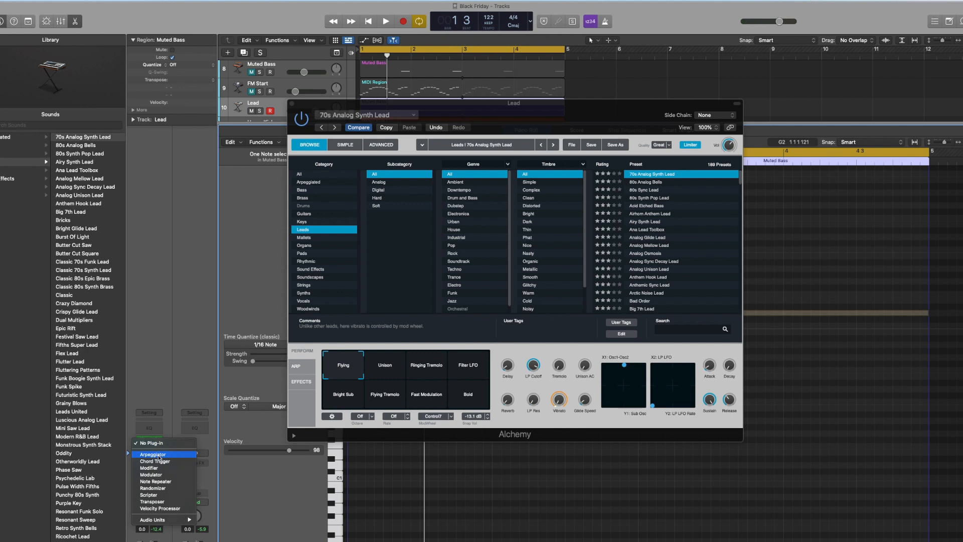
{"action": "left_click", "coordinate": [159, 454]}
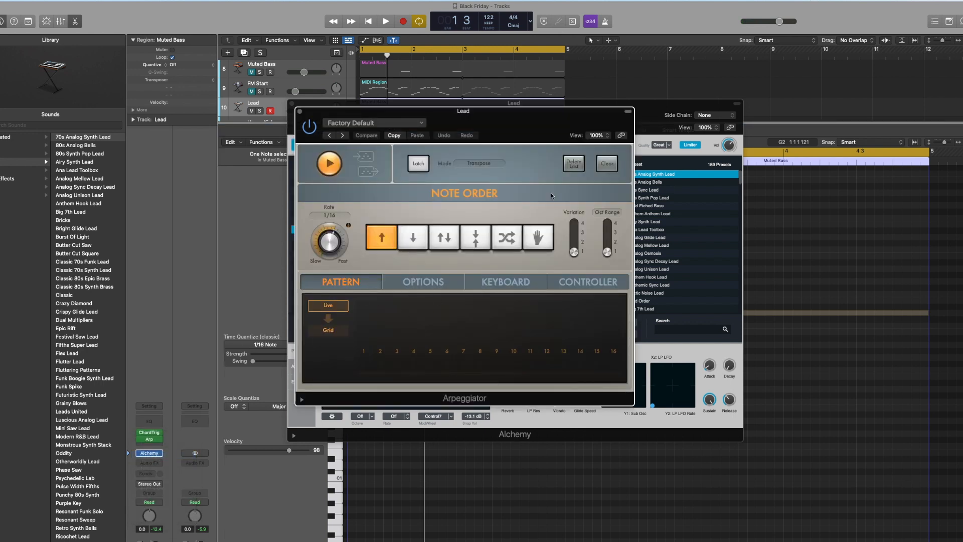
Set the Arpeggiator's Inversions to 3 and build a Grid pattern with steps 1, 6, 10 and 14 on, auditioning it
{"action": "left_click", "coordinate": [606, 214]}
{"action": "left_click_drag", "start_coordinate": [608, 250], "coordinate": [610, 235]}
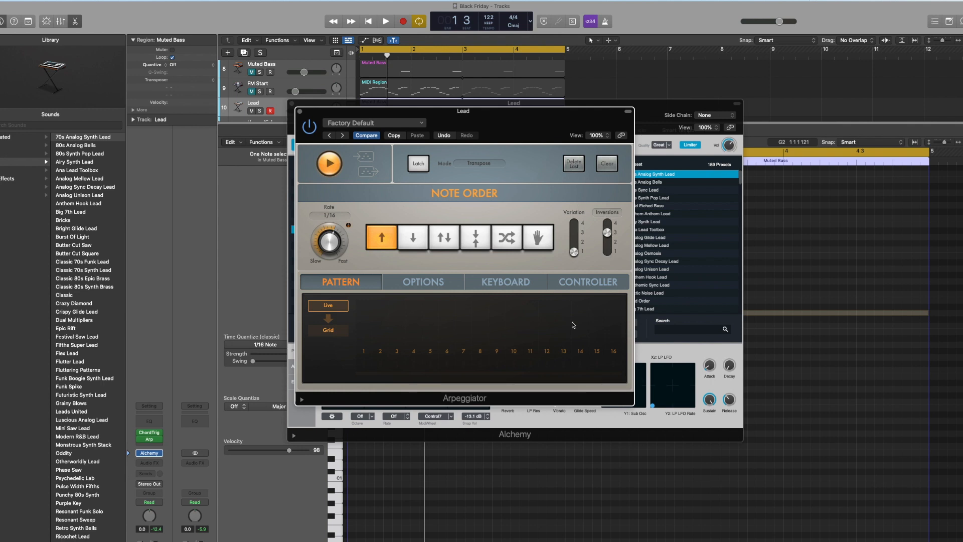
{"action": "left_click", "coordinate": [329, 331]}
{"action": "left_click", "coordinate": [445, 354]}
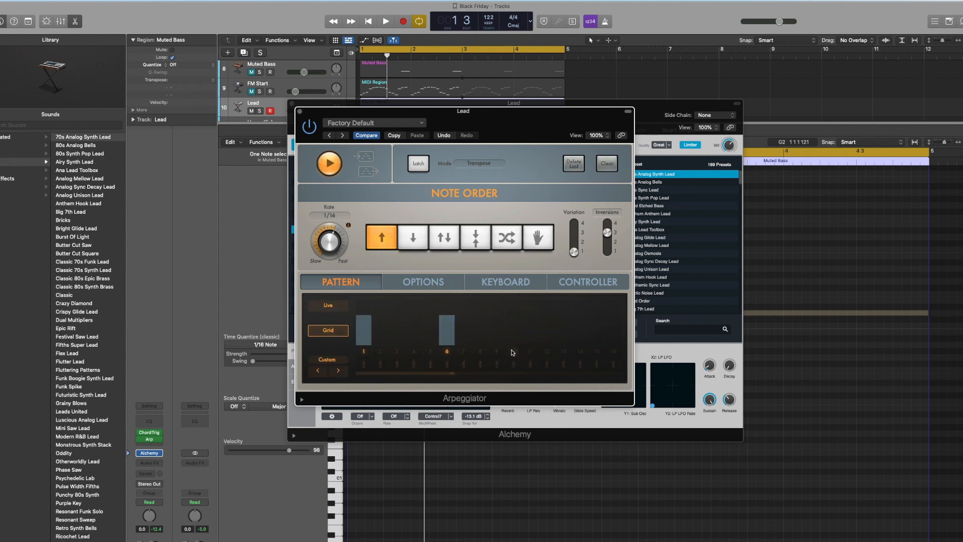
{"action": "left_click", "coordinate": [512, 353]}
{"action": "left_click", "coordinate": [581, 353]}
{"action": "key", "text": "space"}
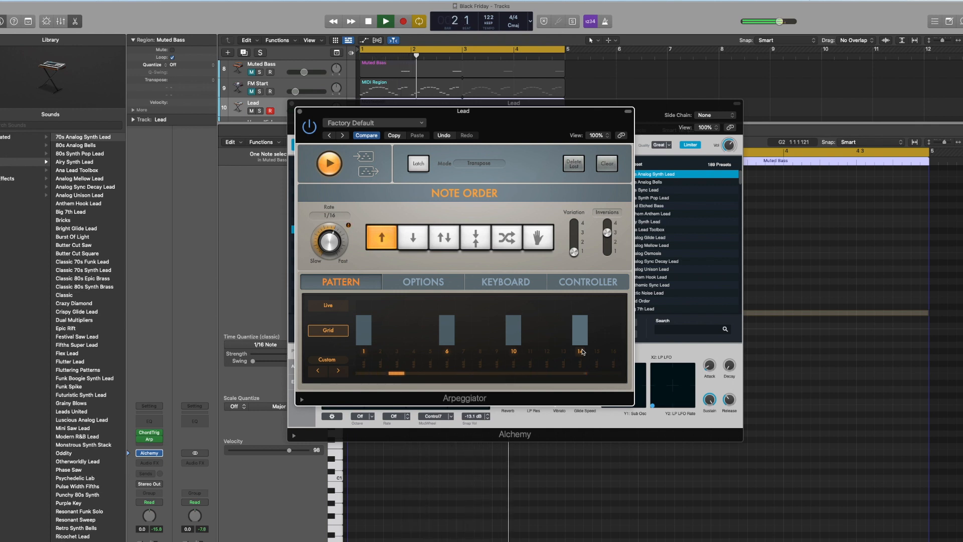
{"action": "key", "text": "space"}
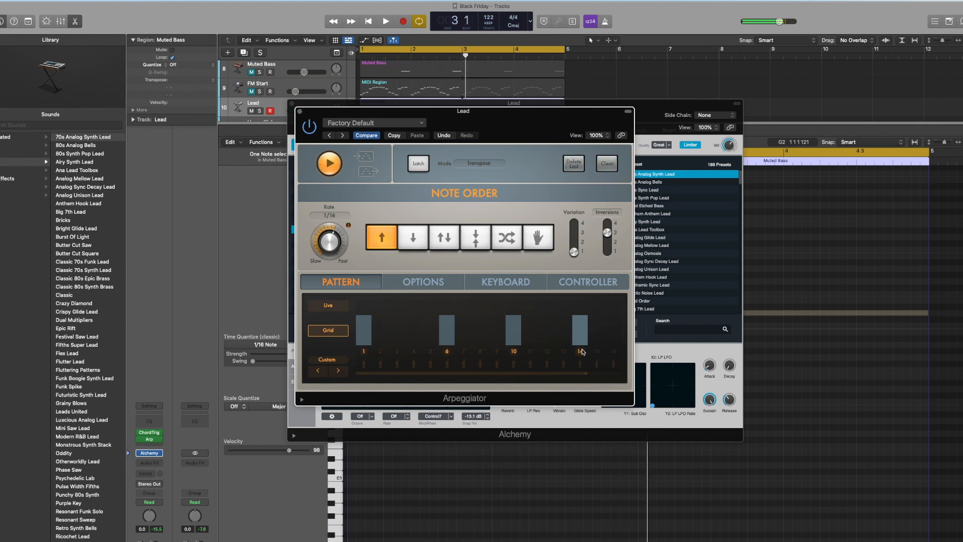
Load an Alternating Current factory pattern in the Arpeggiator, shorten its grid to 7 steps and audition it with the loops
{"action": "left_click", "coordinate": [340, 367]}
{"action": "mouse_move", "coordinate": [354, 370]}
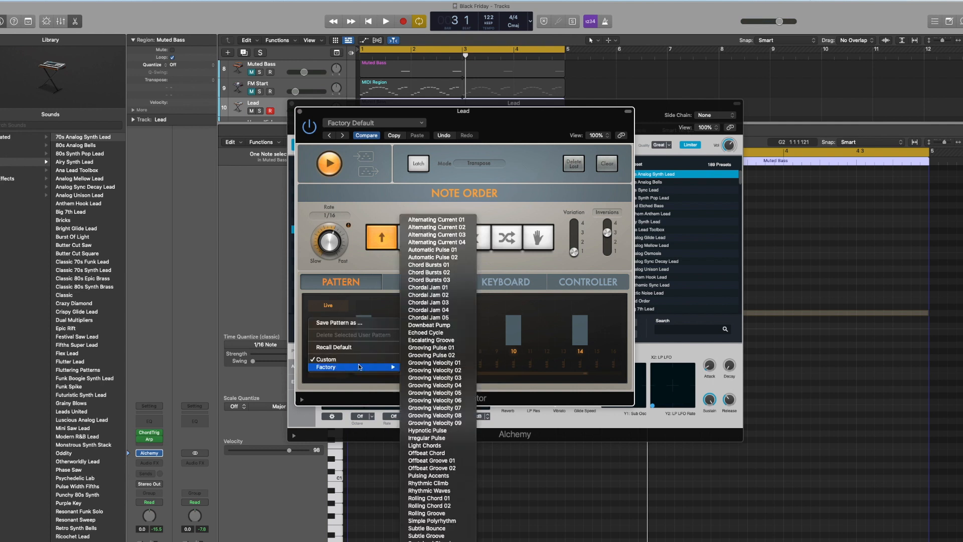
{"action": "left_click", "coordinate": [450, 221]}
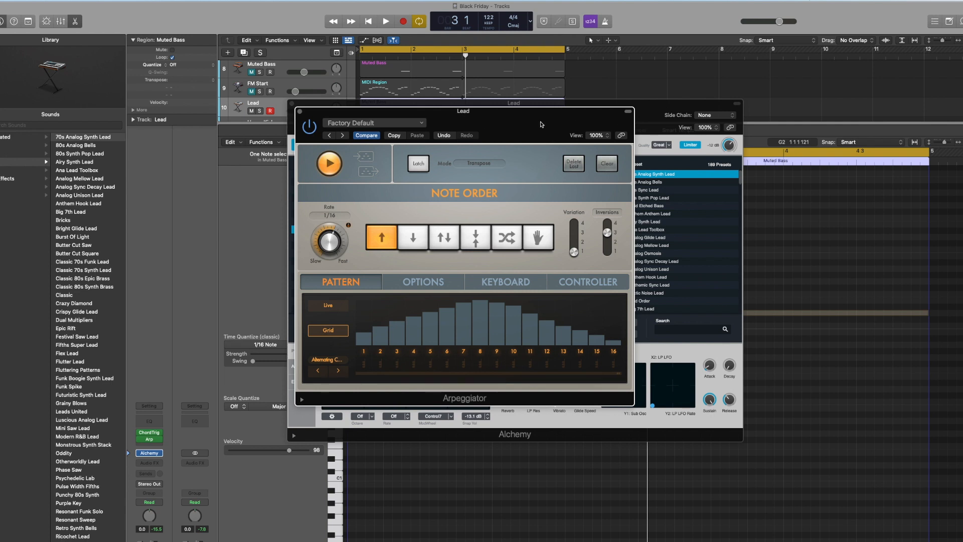
{"action": "left_click_drag", "start_coordinate": [619, 373], "coordinate": [448, 375]}
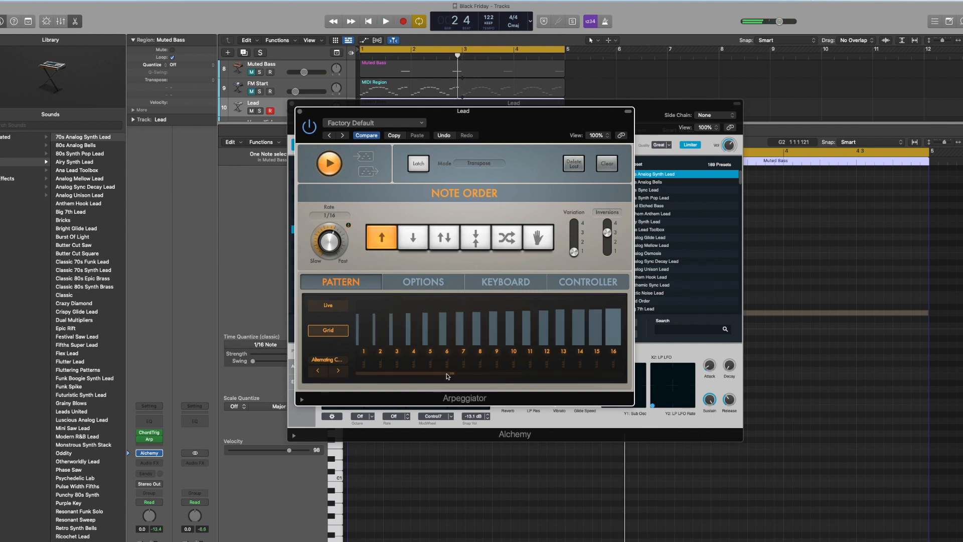
{"action": "key", "text": "space"}
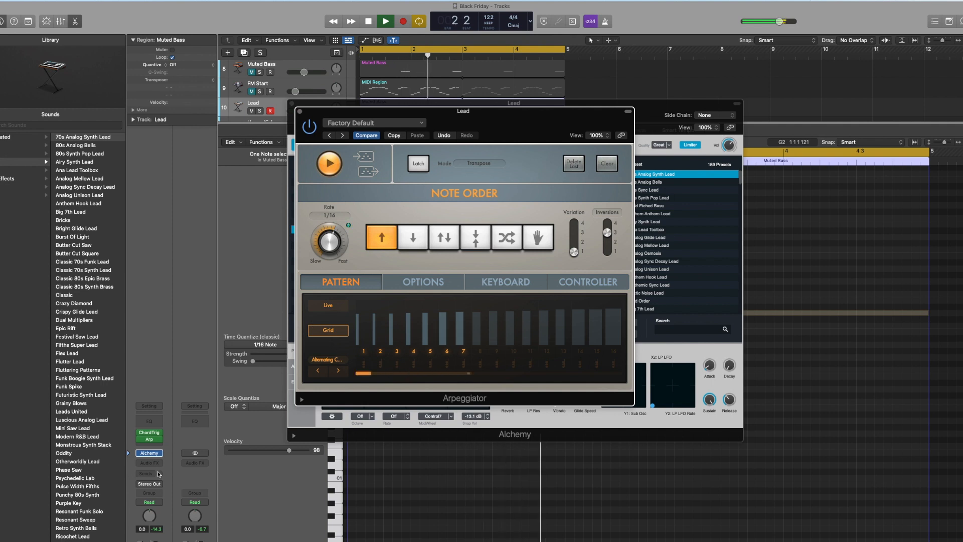
{"action": "key", "text": "space"}
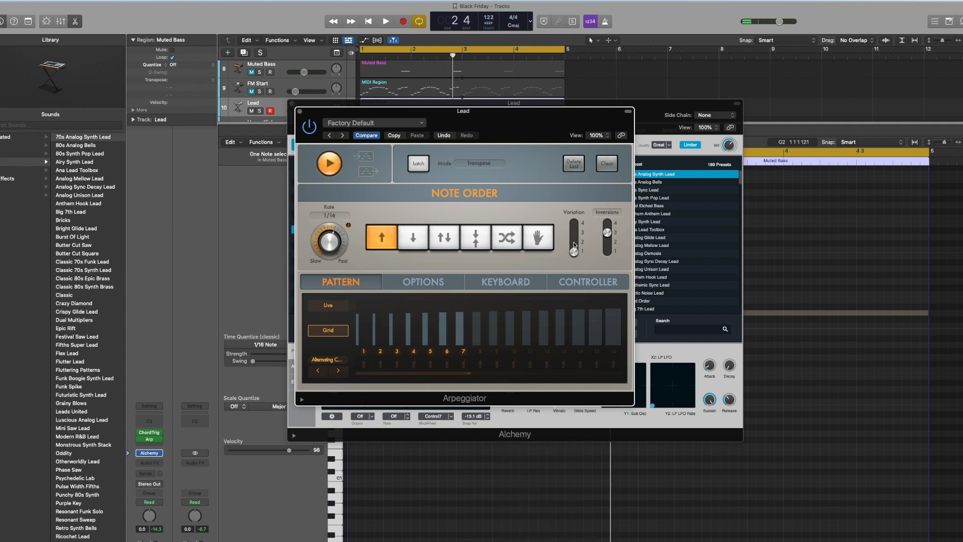
Try the Arpeggiator's Variation at 2 and 4 while the loop plays
{"action": "key", "text": "space"}
{"action": "left_click_drag", "start_coordinate": [574, 251], "coordinate": [574, 233]}
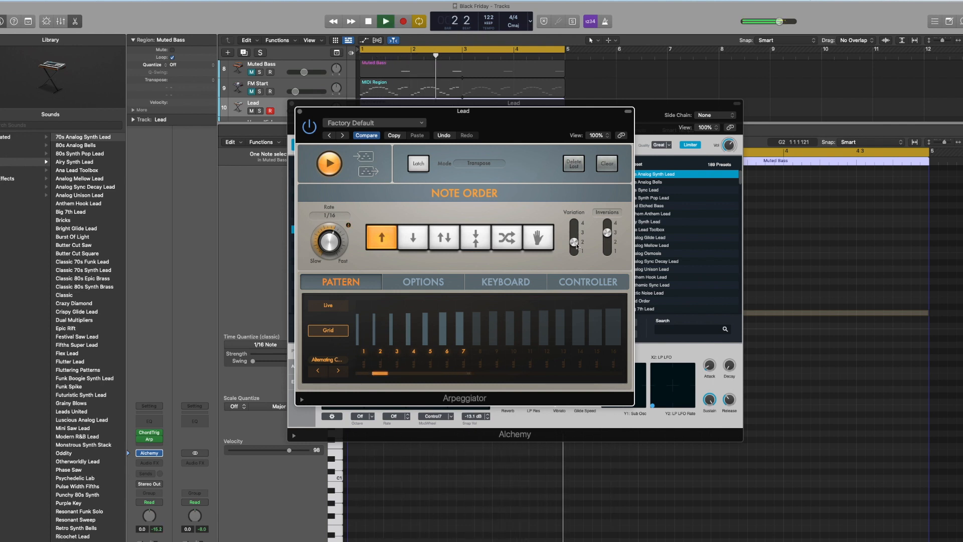
{"action": "left_click_drag", "start_coordinate": [575, 232], "coordinate": [575, 223]}
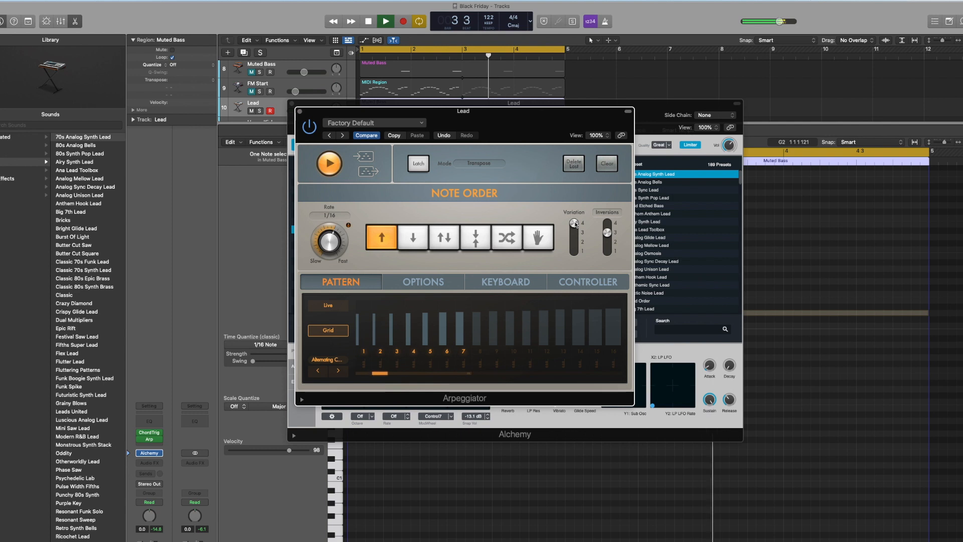
{"action": "key", "text": "space"}
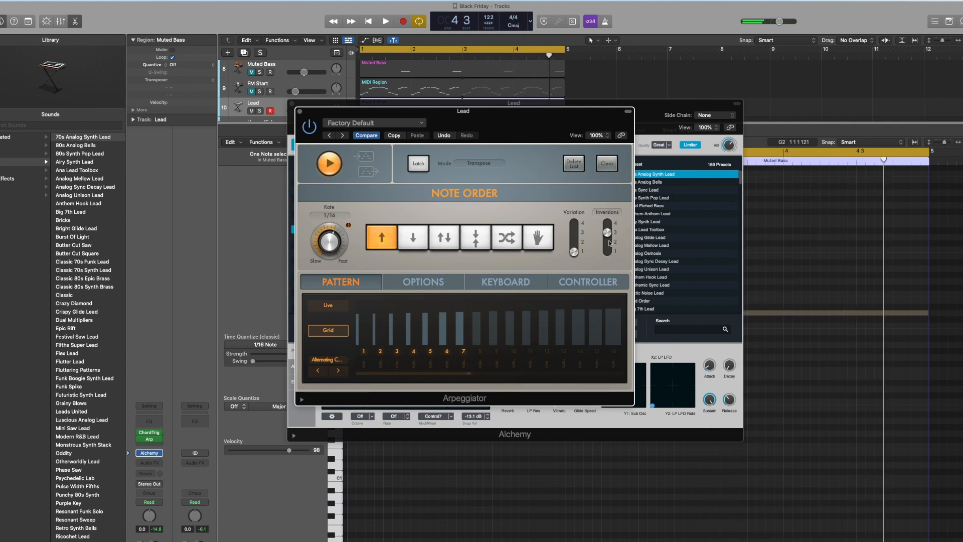
Set the Arpeggiator's Inversions to 2, note length Random to 90% and velocity Random to 40%, auditioning the changes
{"action": "key", "text": "space"}
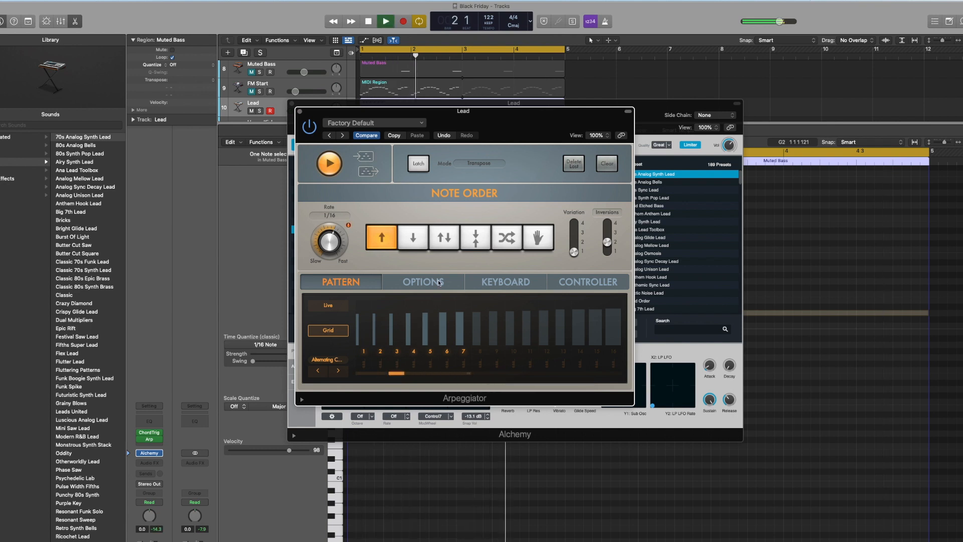
{"action": "key", "text": "space"}
{"action": "left_click", "coordinate": [424, 281]}
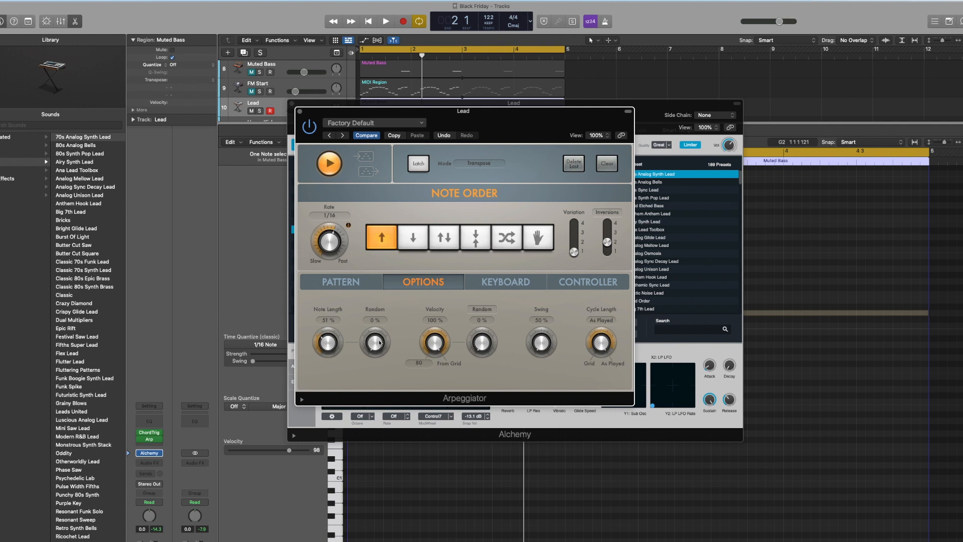
{"action": "left_click_drag", "start_coordinate": [384, 301], "coordinate": [386, 296]}
{"action": "key", "text": "space"}
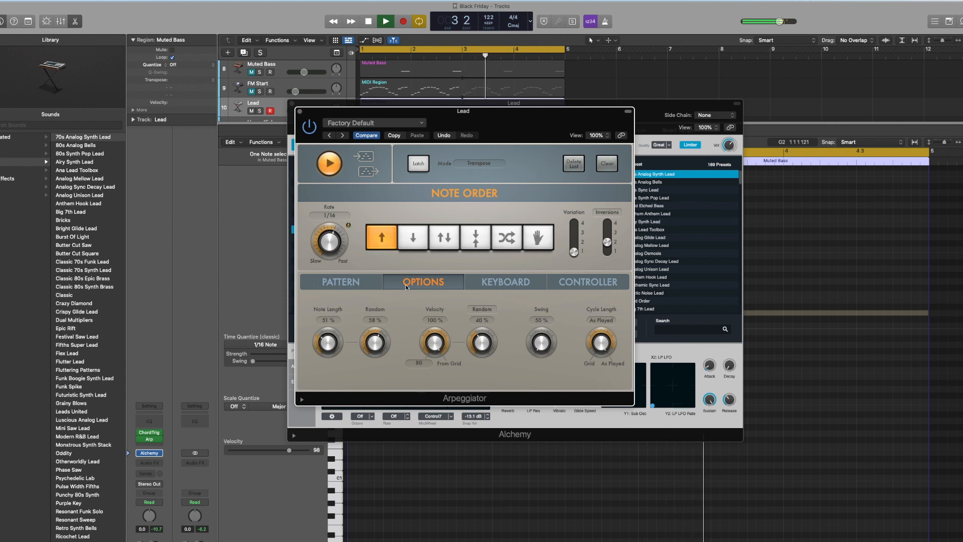
{"action": "left_click_drag", "start_coordinate": [376, 342], "coordinate": [370, 312]}
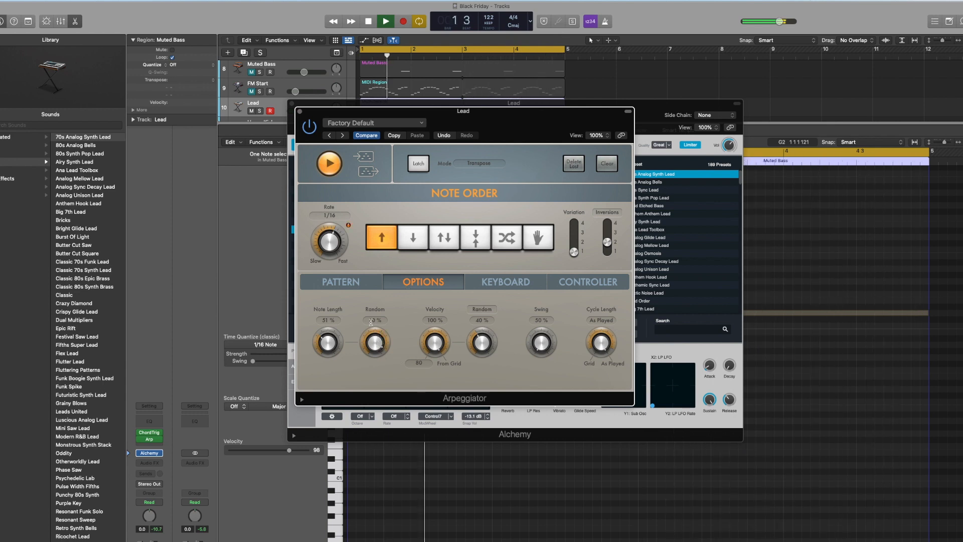
Compare the random note order during playback, and set the Arpeggiator's note order to up/down
{"action": "left_click", "coordinate": [501, 239]}
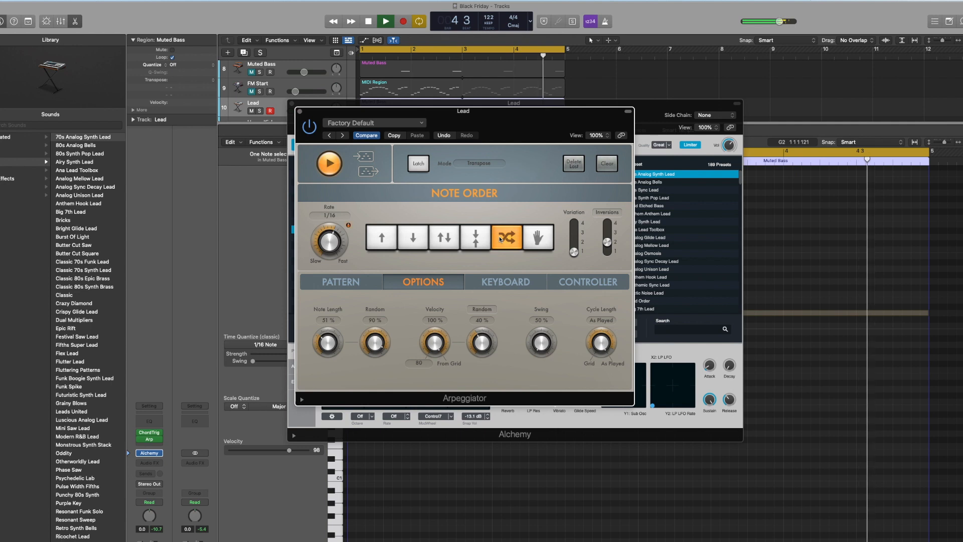
{"action": "left_click", "coordinate": [445, 243]}
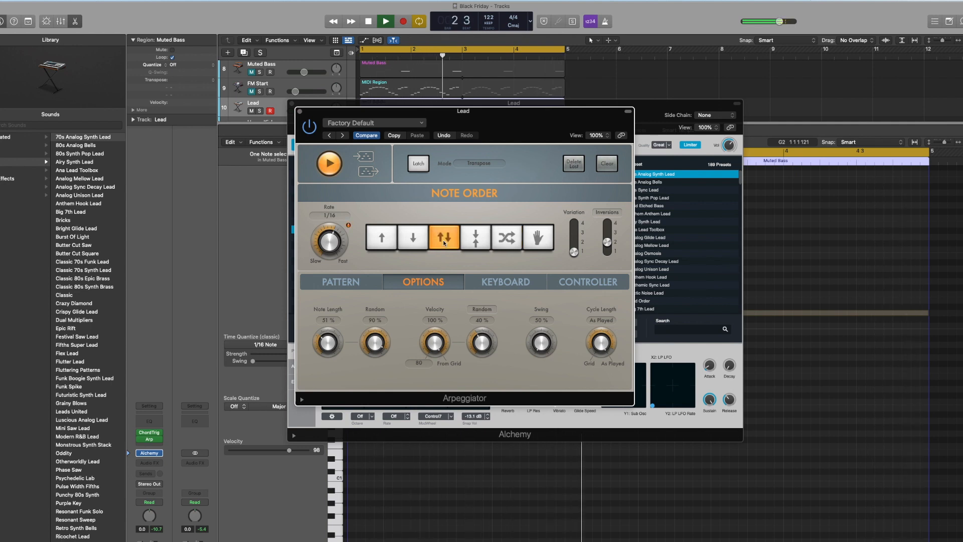
{"action": "key", "text": "space"}
Move the Arpeggiator window aside and inspect the output notes learned for trigger key D3 in Chord Trigger
{"action": "left_click_drag", "start_coordinate": [456, 115], "coordinate": [689, 244]}
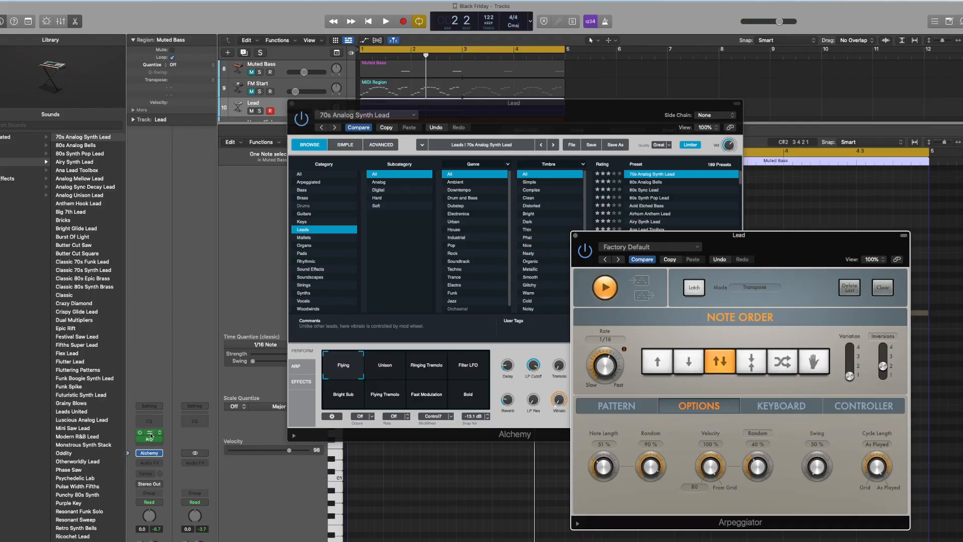
{"action": "left_click", "coordinate": [149, 432]}
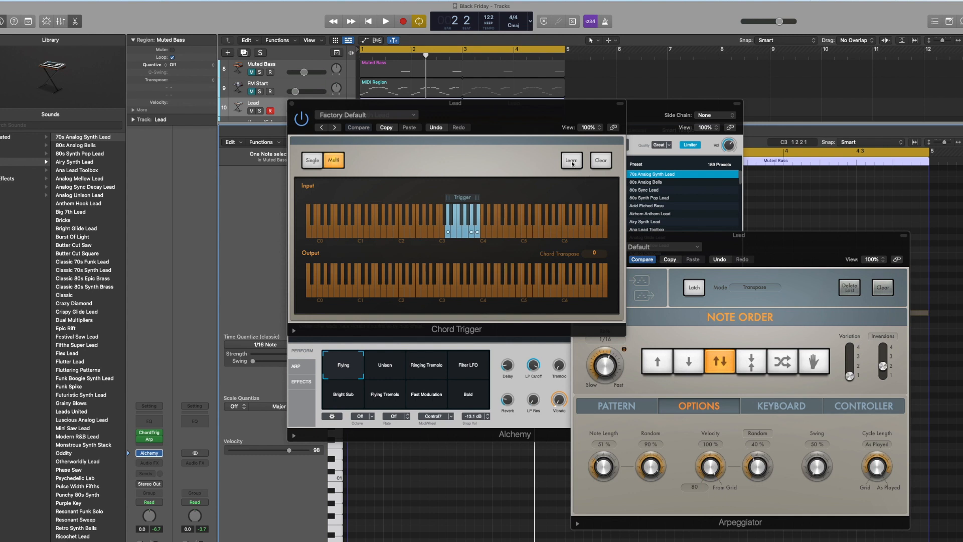
{"action": "left_click", "coordinate": [572, 160]}
{"action": "left_click", "coordinate": [448, 233]}
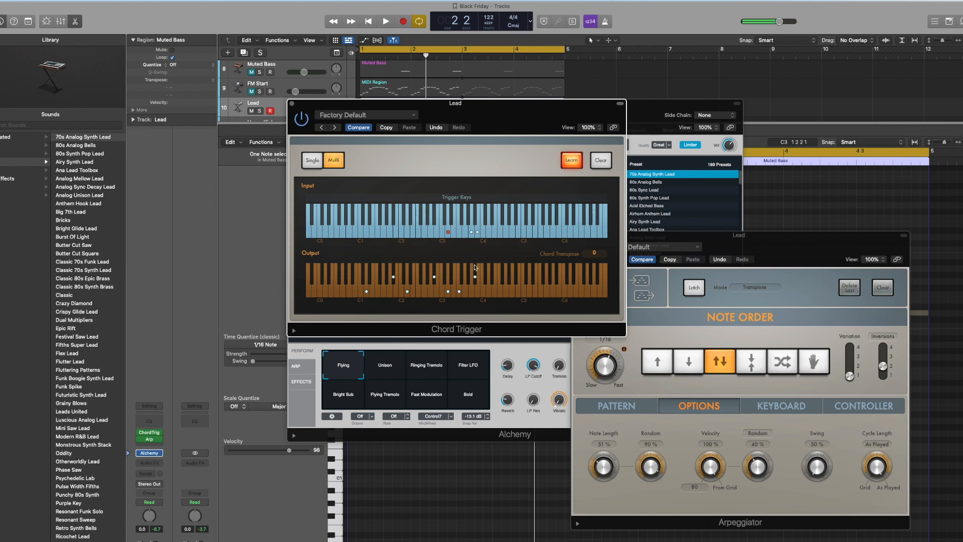
{"action": "left_click", "coordinate": [575, 160]}
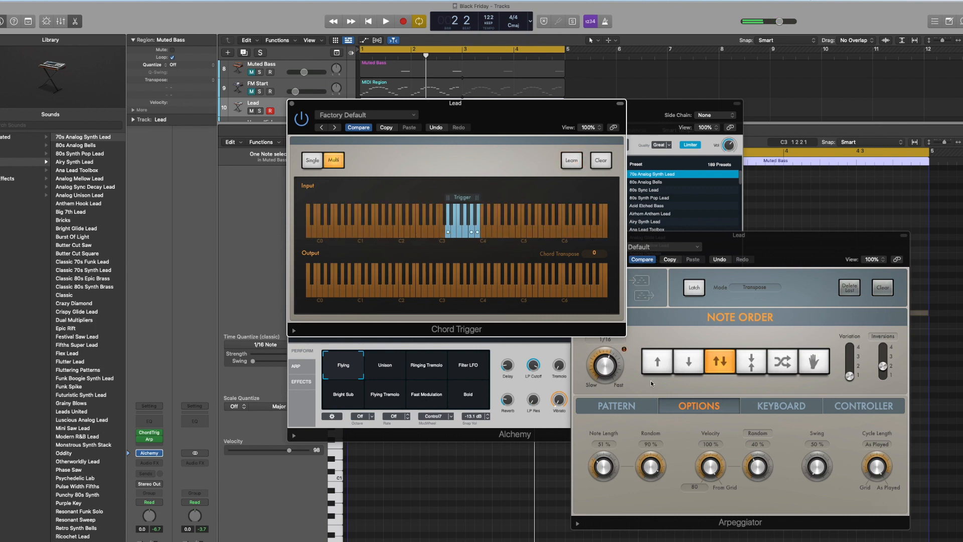
Audition the triggered chord through the Arpeggiator with the loop and place the Arpeggiator window clear of Chord Trigger
{"action": "key", "text": "space"}
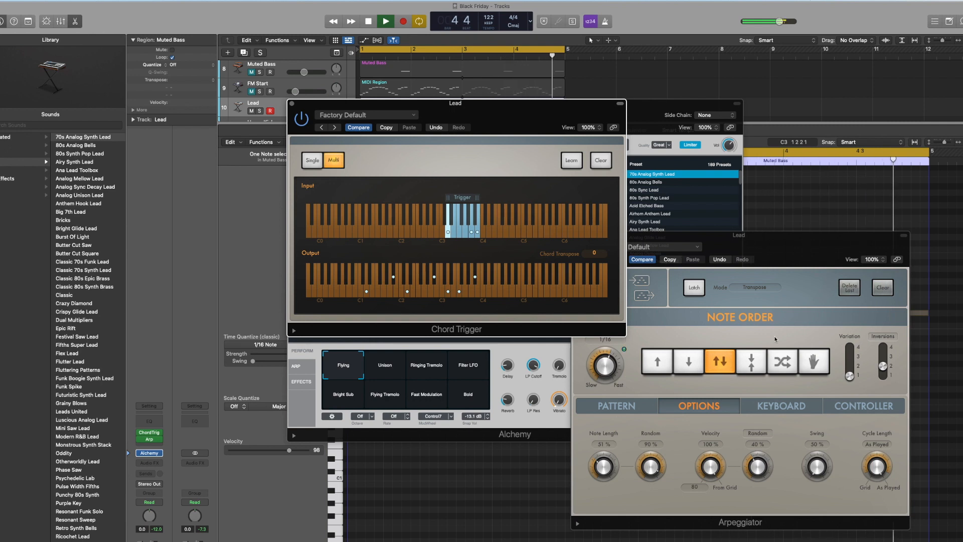
{"action": "left_click_drag", "start_coordinate": [625, 249], "coordinate": [672, 204]}
{"action": "key", "text": "space"}
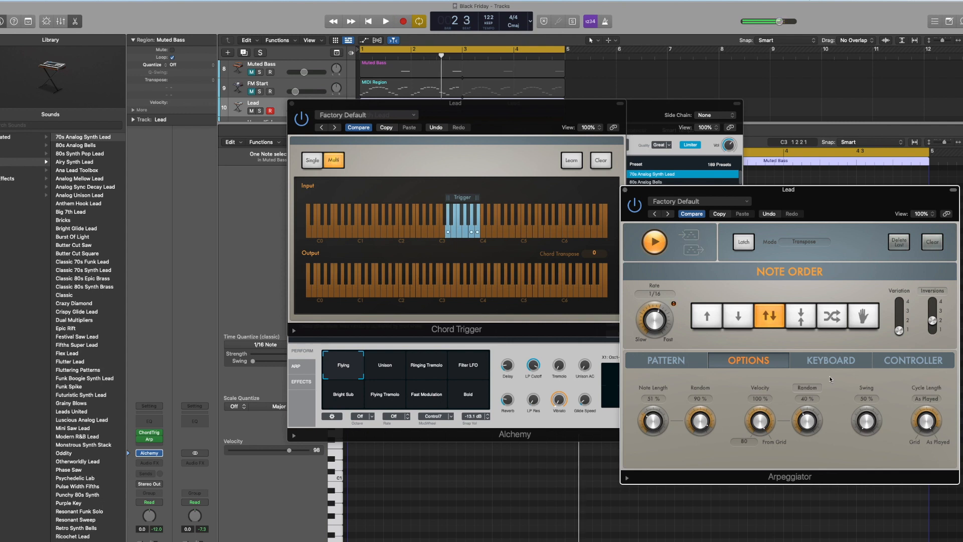